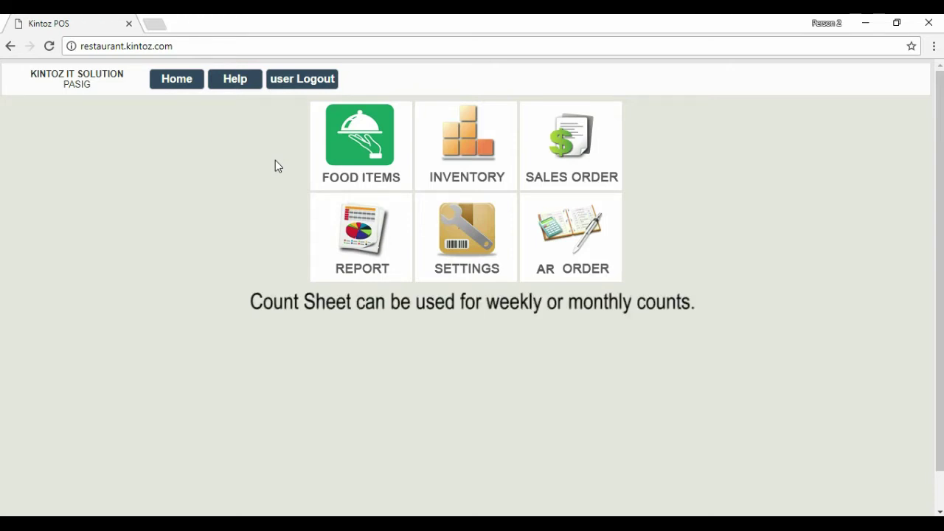
Open the Inventory module from the Kintoz POS home screen.
{"action": "left_click", "coordinate": [472, 160]}
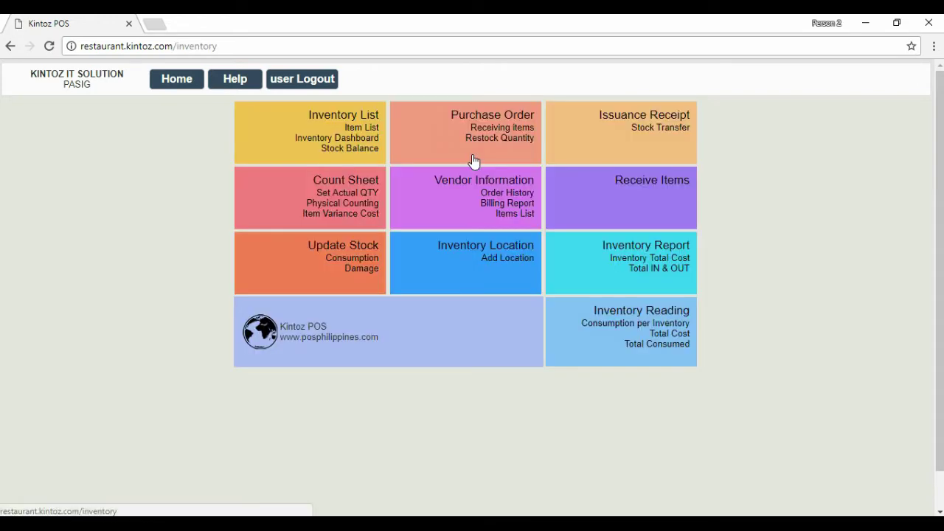
Open a count sheet set to the San Juan inventory with category ALL.
{"action": "left_click", "coordinate": [293, 206]}
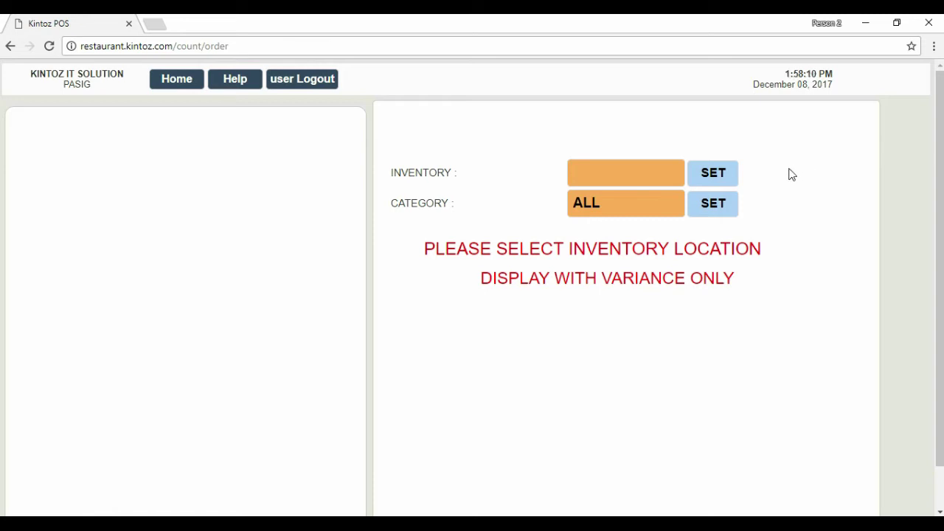
{"action": "left_click", "coordinate": [653, 171]}
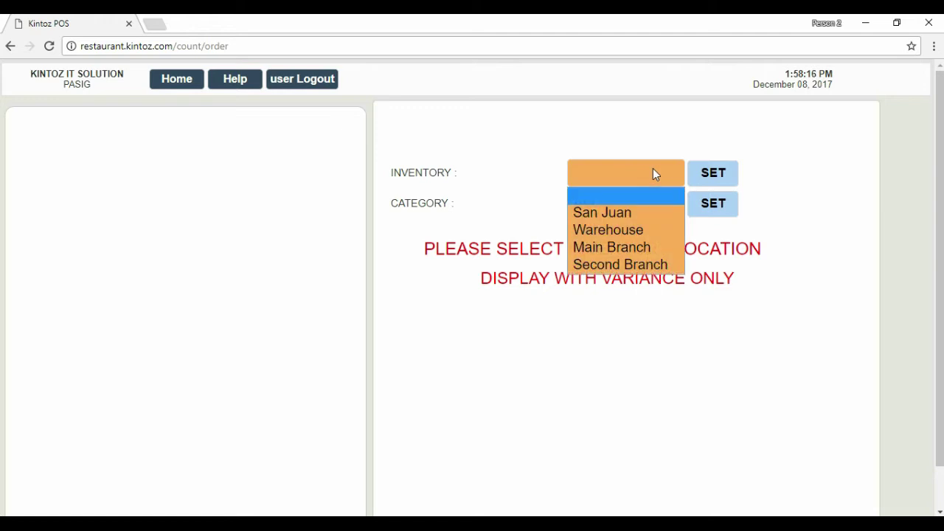
{"action": "left_click", "coordinate": [615, 213]}
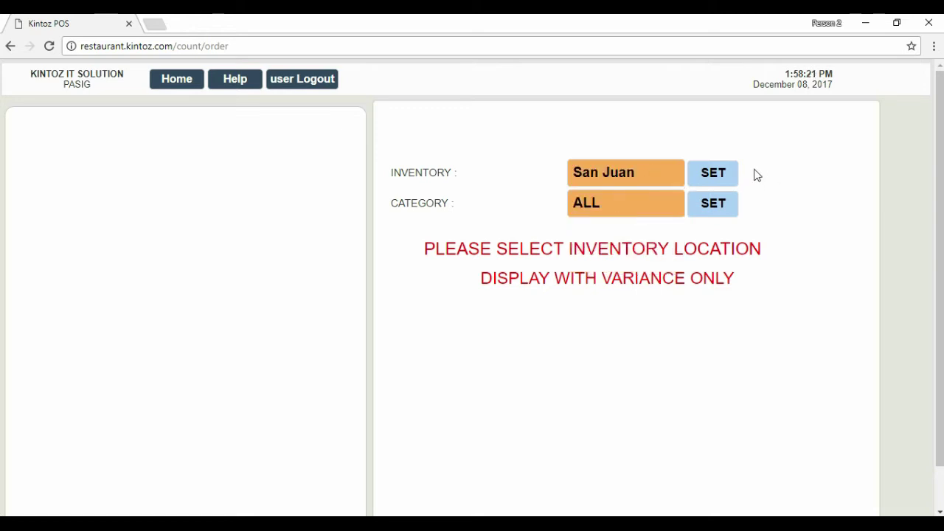
{"action": "left_click", "coordinate": [630, 208]}
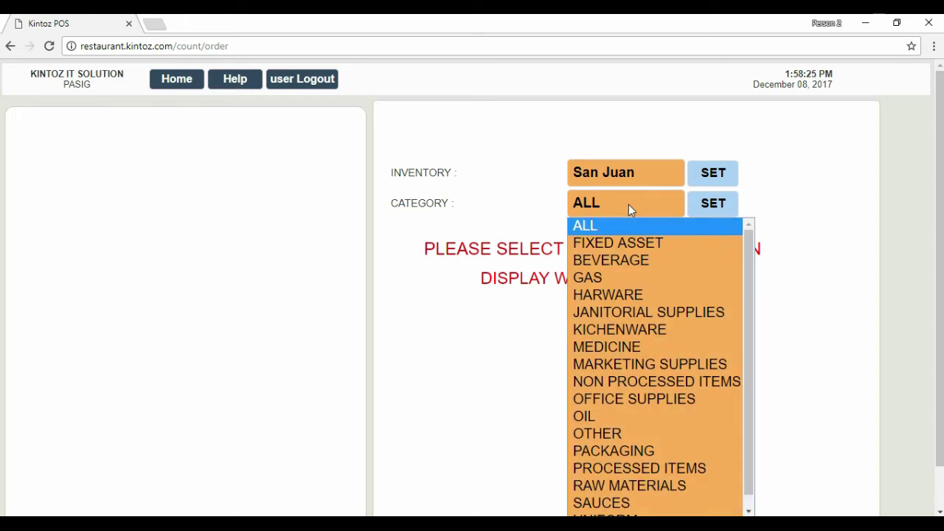
{"action": "left_click", "coordinate": [629, 205]}
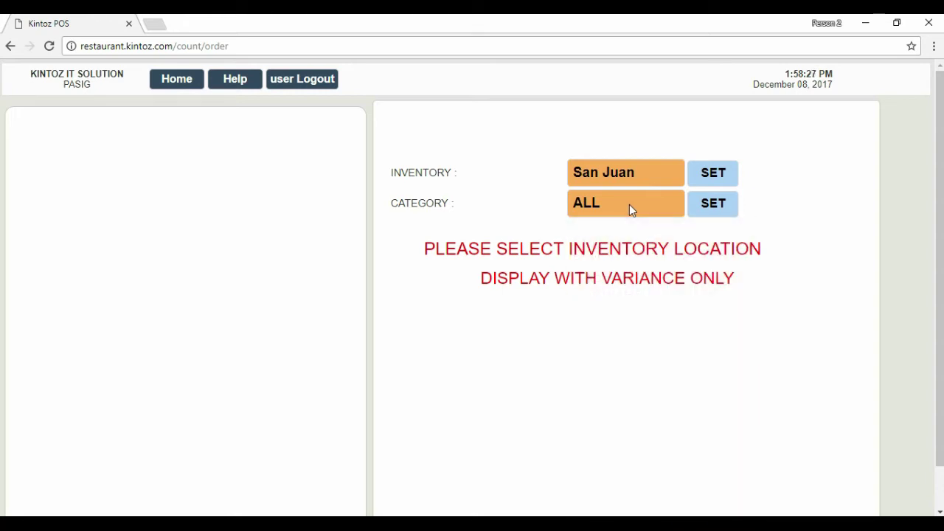
{"action": "left_click", "coordinate": [719, 185]}
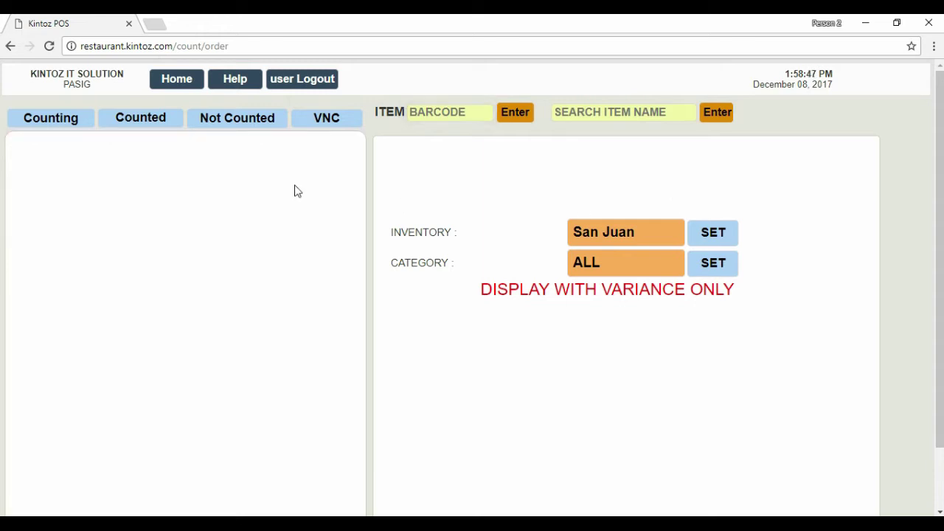
Show the San Juan items not yet counted and scroll through the list.
{"action": "left_click", "coordinate": [238, 119]}
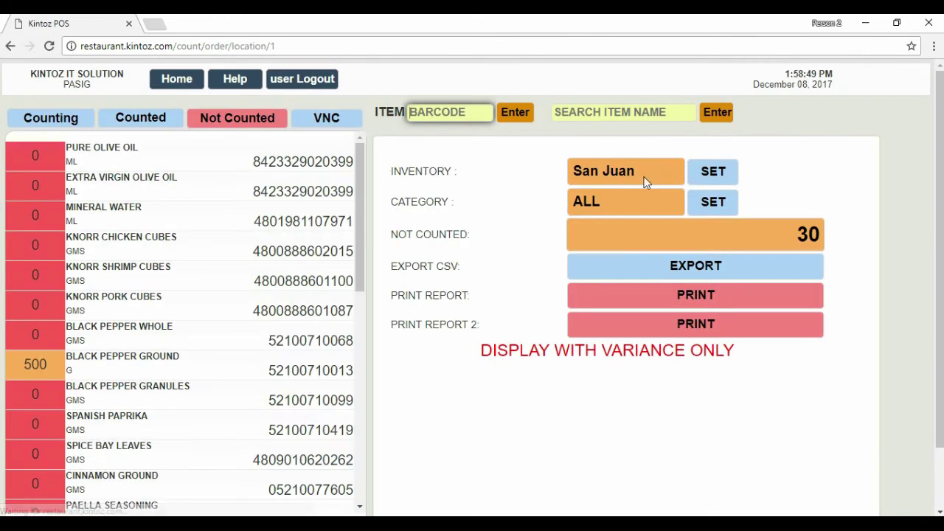
{"action": "left_click", "coordinate": [770, 201]}
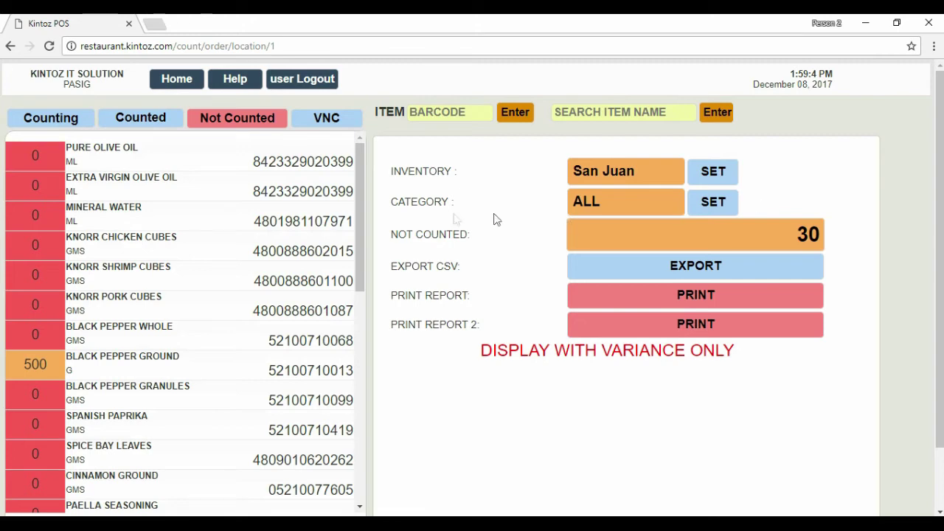
{"action": "left_click_drag", "start_coordinate": [363, 219], "coordinate": [375, 431]}
{"action": "left_click", "coordinate": [43, 124]}
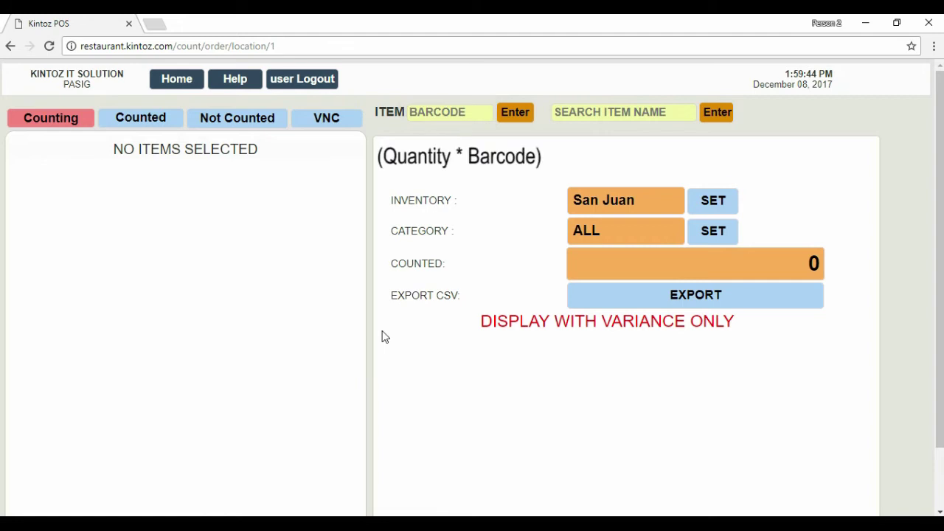
{"action": "left_click", "coordinate": [451, 119]}
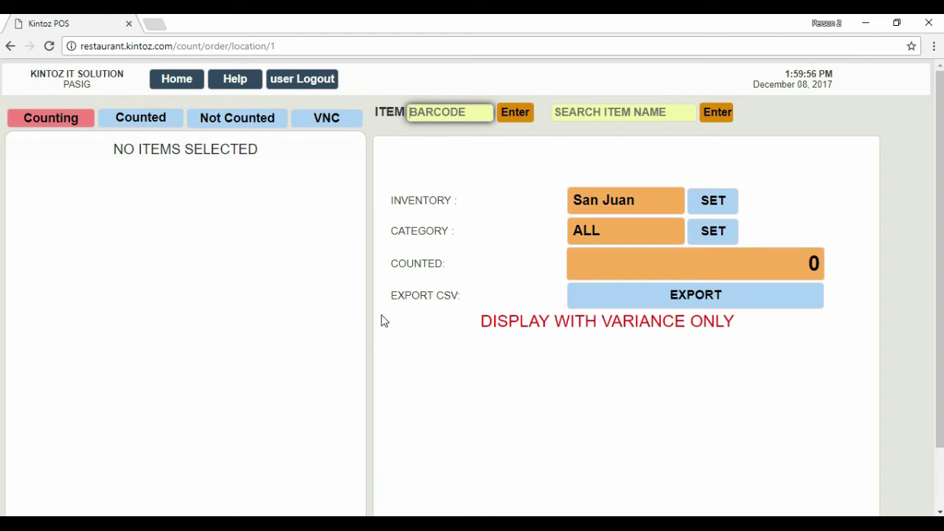
{"action": "type", "text": "400"}
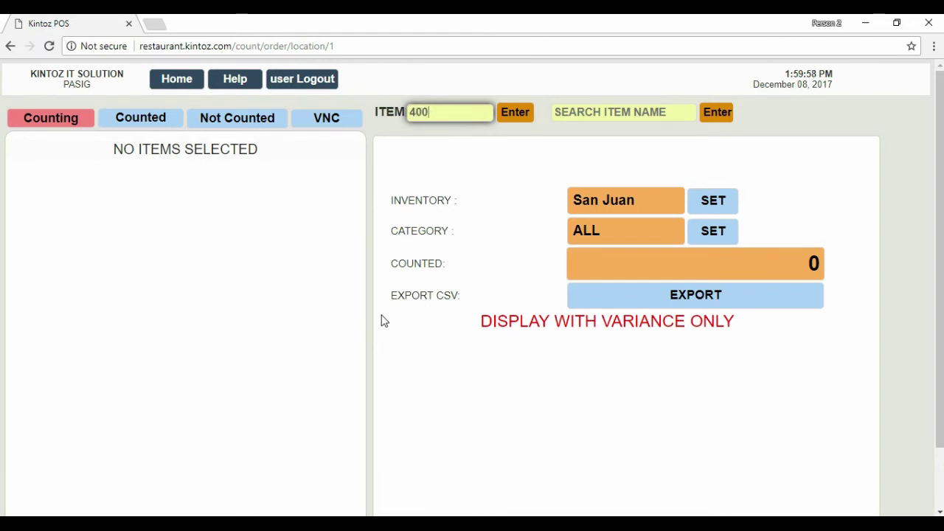
{"action": "type", "text": "*52100710013"}
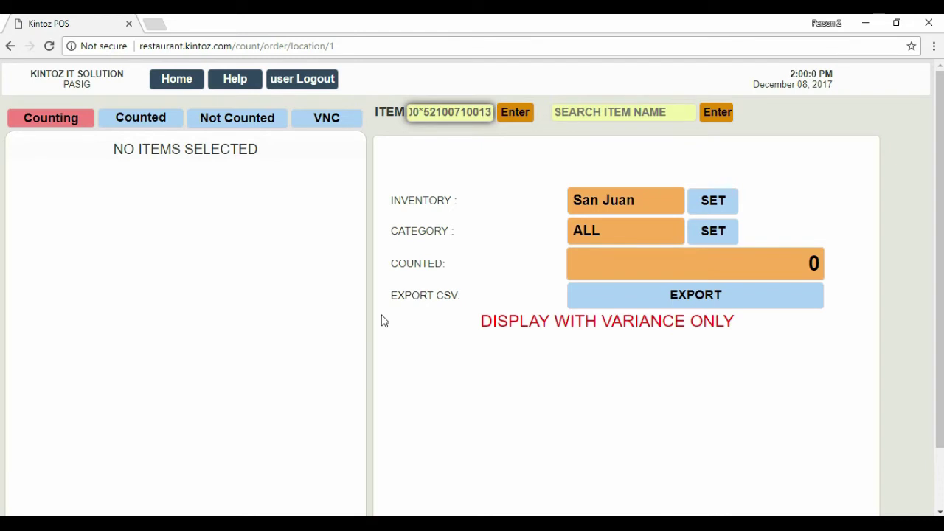
{"action": "left_click", "coordinate": [521, 115]}
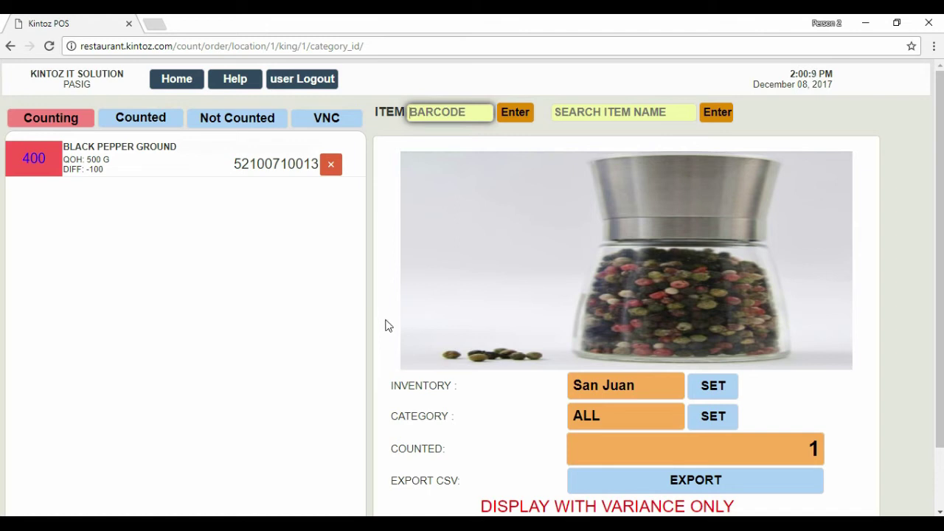
{"action": "left_click", "coordinate": [389, 327]}
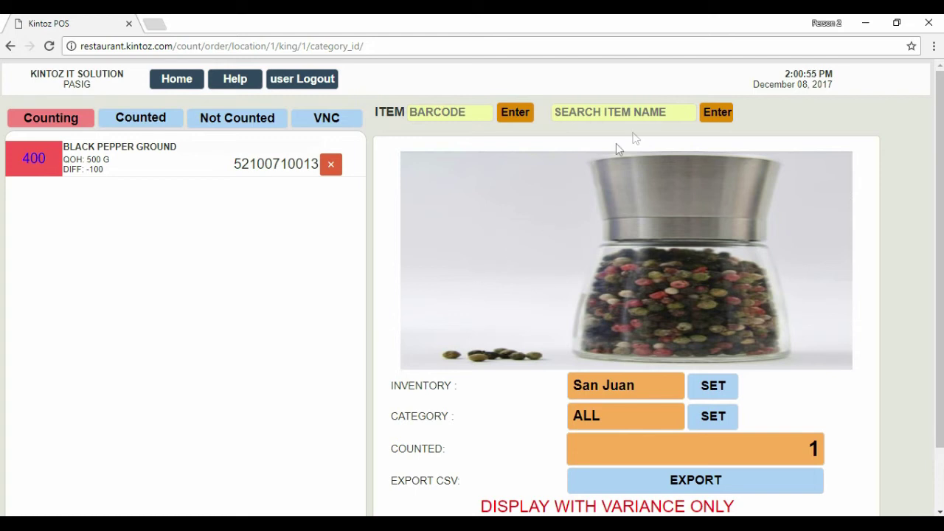
Find All Purpose Cream by name and add it to the count at 340 ML.
{"action": "left_click", "coordinate": [646, 117]}
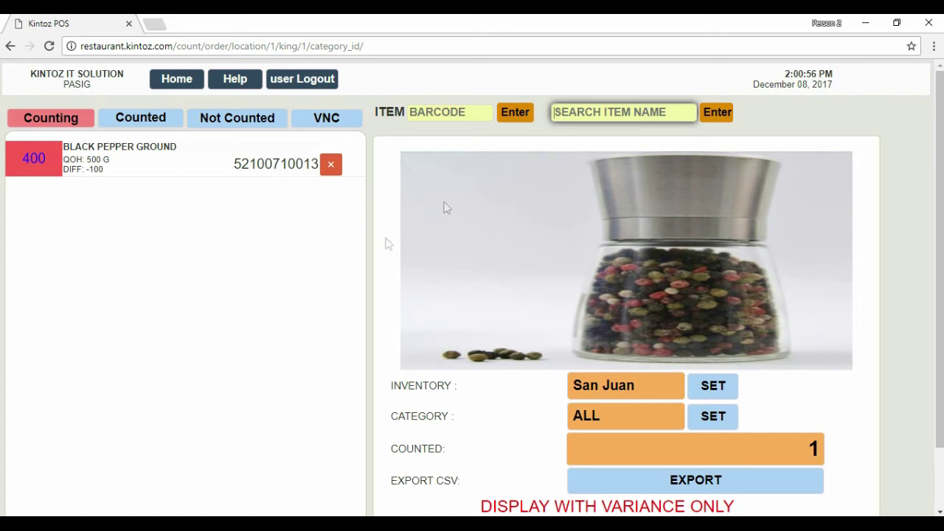
{"action": "type", "text": "all "}
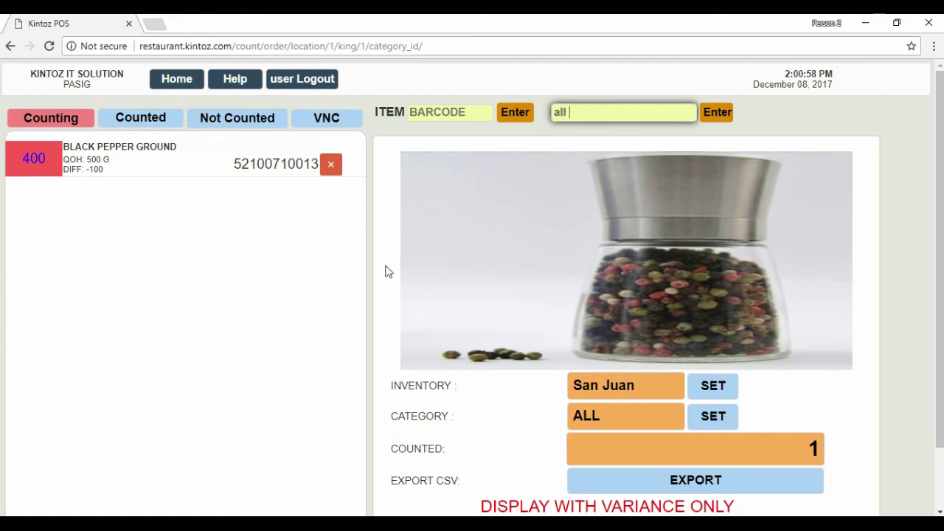
{"action": "type", "text": "purpose cream"}
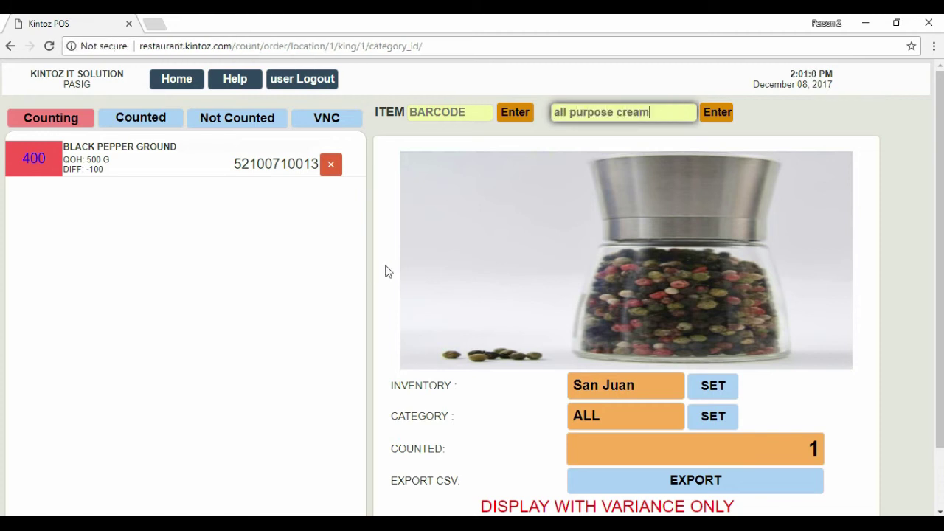
{"action": "key", "text": "Return"}
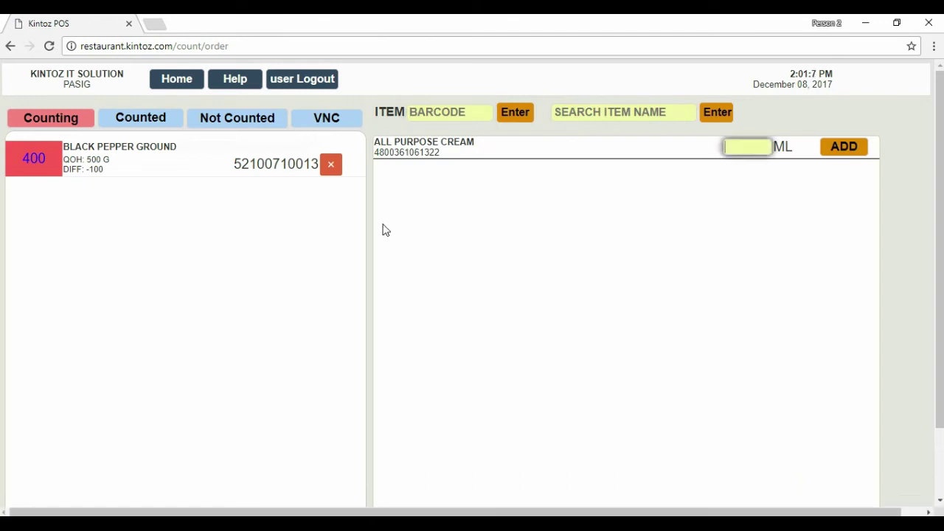
{"action": "type", "text": "340"}
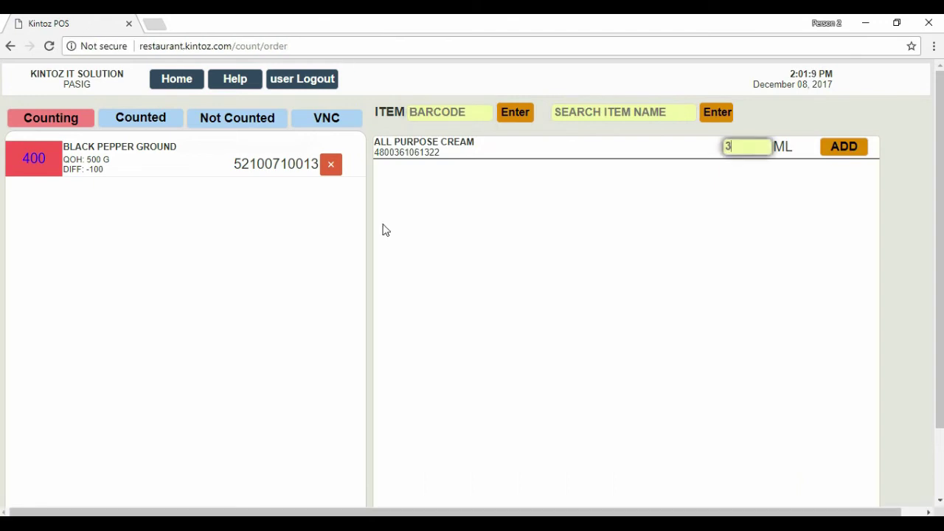
{"action": "left_click", "coordinate": [861, 150]}
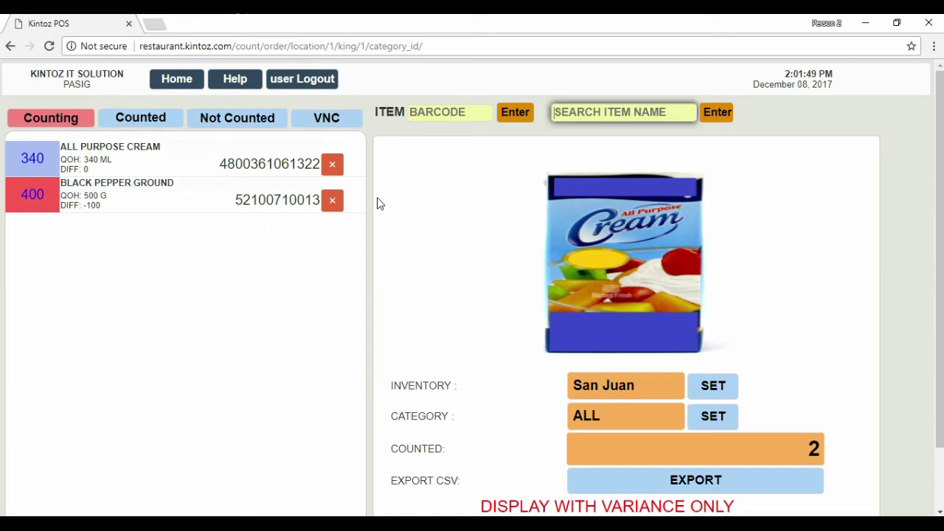
Find Mineral Water by name and add it to the count at 100 ML.
{"action": "type", "text": "mi"}
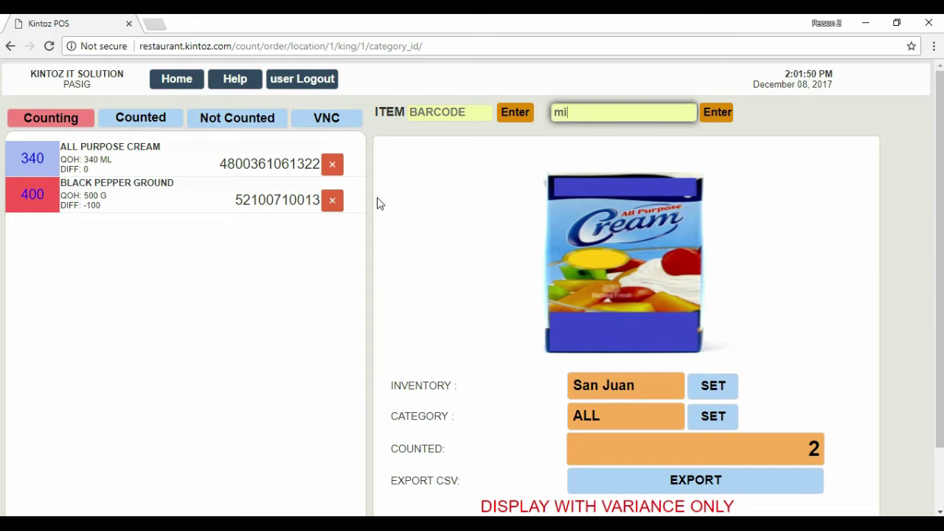
{"action": "type", "text": "neral water"}
{"action": "key", "text": "Return"}
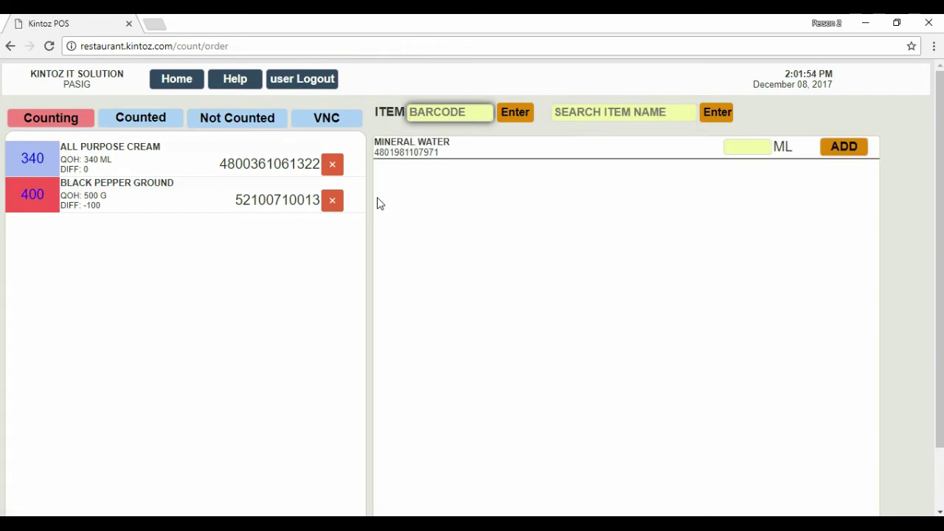
{"action": "left_click", "coordinate": [749, 148]}
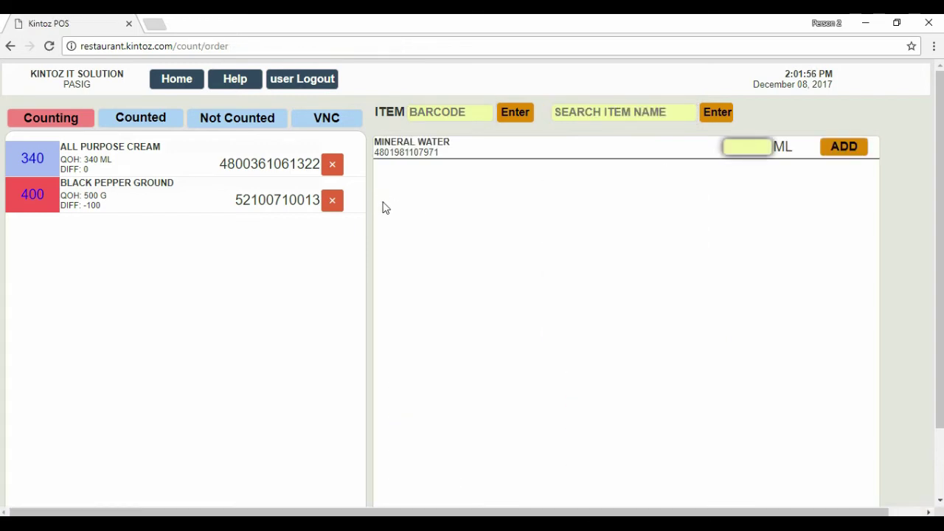
{"action": "type", "text": "100"}
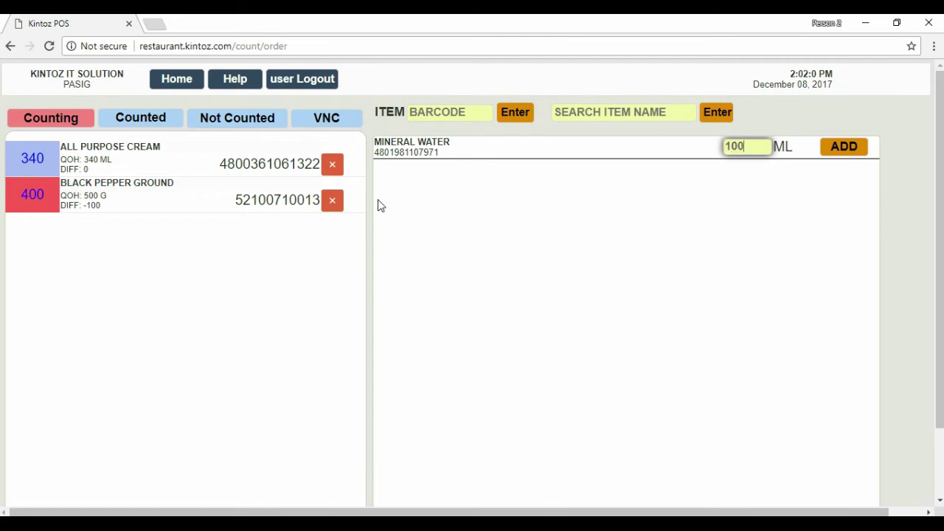
{"action": "left_click", "coordinate": [843, 146]}
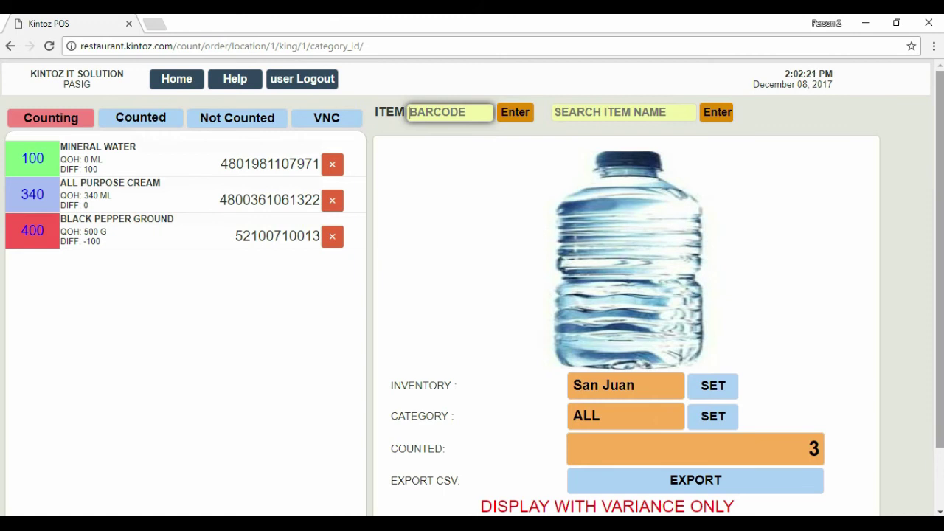
{"action": "scroll", "coordinate": [940, 238], "scroll_direction": "down", "scroll_amount": 1}
Complete the three-item count and view the Counted items list.
{"action": "scroll", "coordinate": [472, 288], "scroll_direction": "down", "scroll_amount": 2}
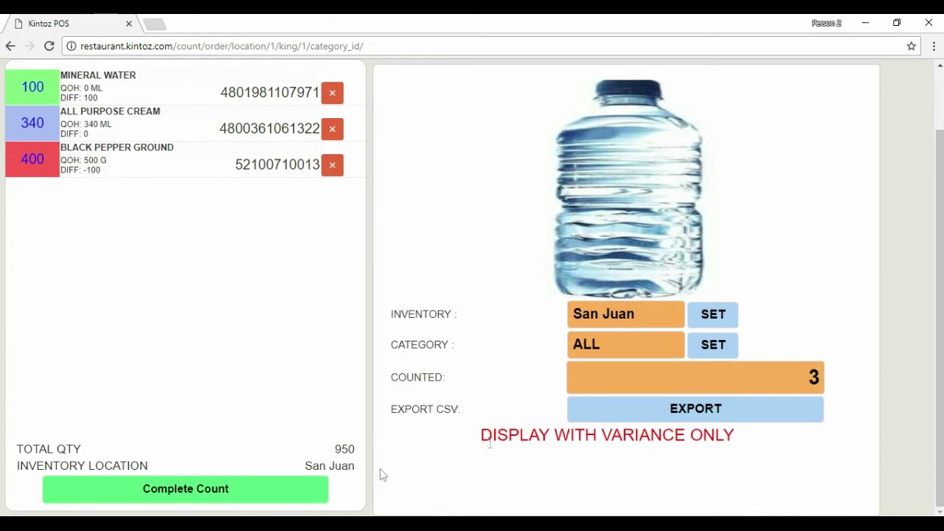
{"action": "left_click", "coordinate": [191, 489]}
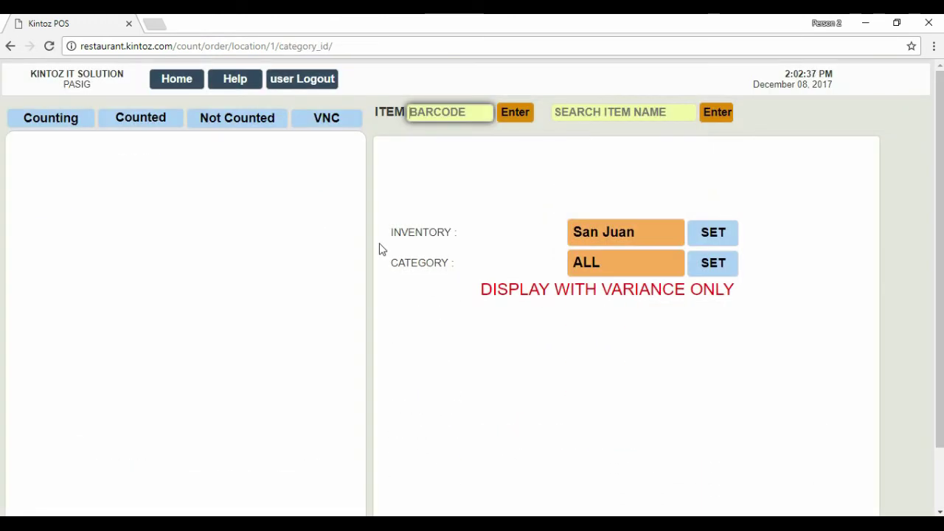
{"action": "left_click", "coordinate": [138, 119]}
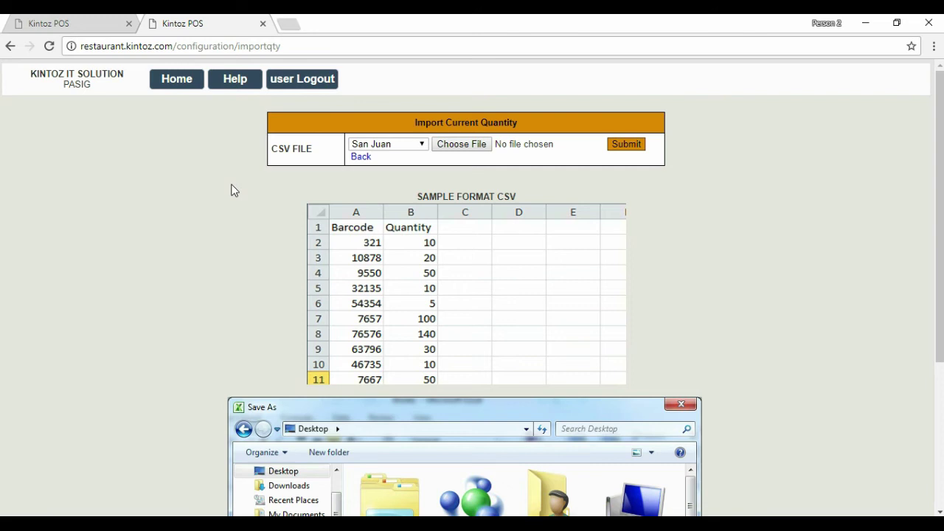
Keep San Juan as the location for importing current quantities.
{"action": "left_click", "coordinate": [399, 147]}
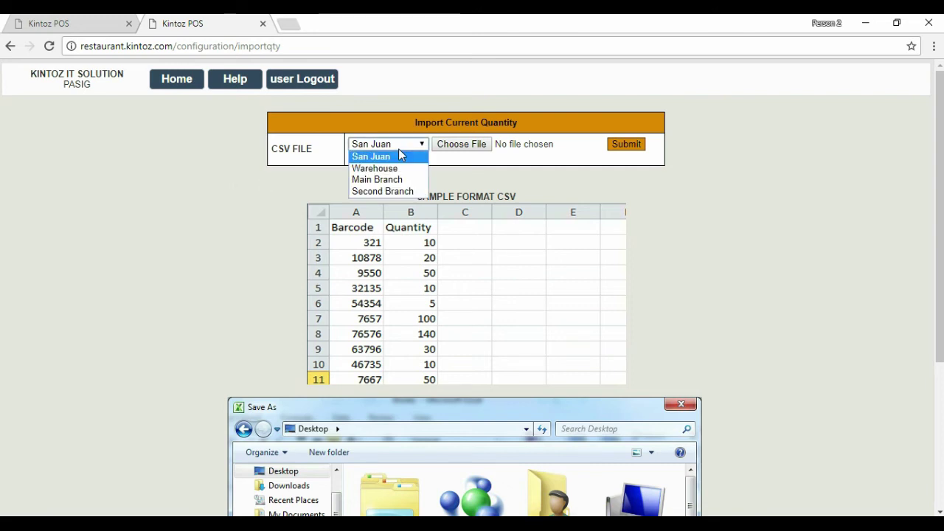
{"action": "left_click", "coordinate": [401, 152]}
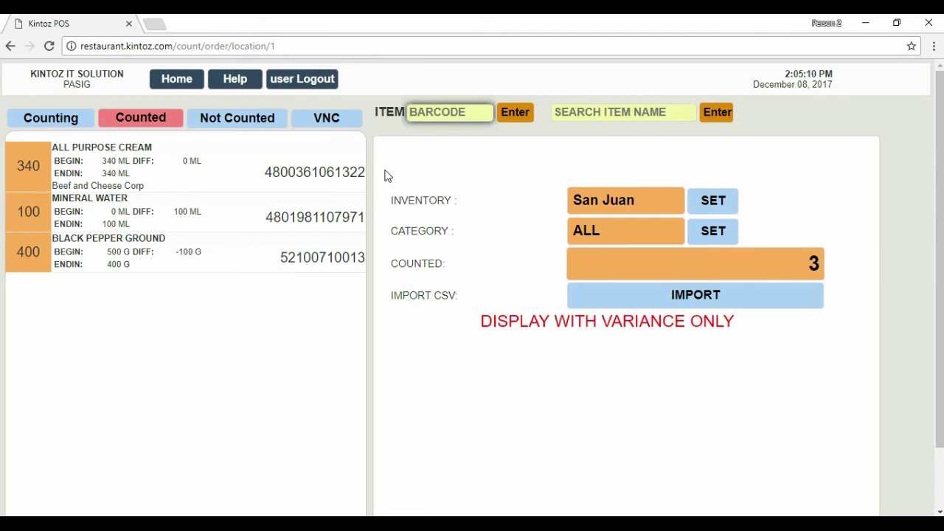
{"action": "type", "text": "50"}
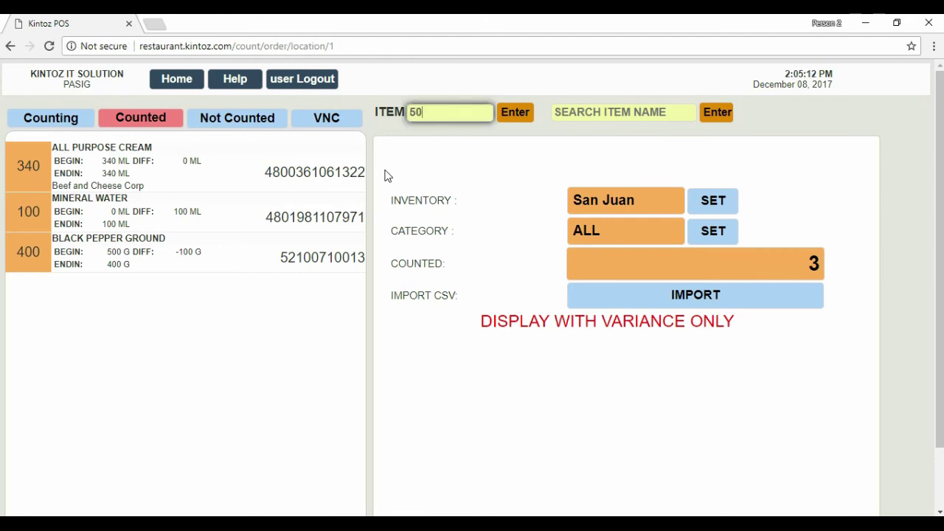
{"action": "key", "text": "BackSpace"}
{"action": "key", "text": "BackSpace"}
{"action": "type", "text": "4800361061322"}
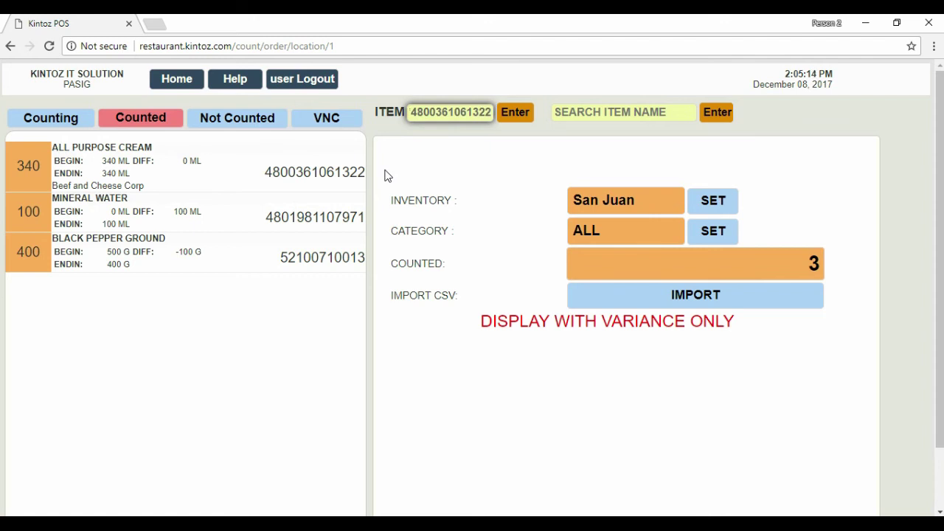
{"action": "left_click", "coordinate": [513, 118]}
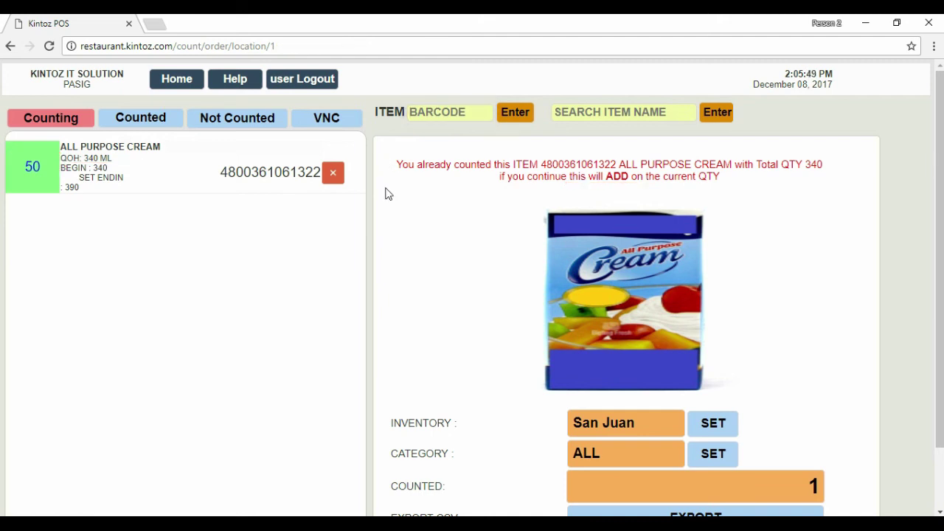
{"action": "left_click", "coordinate": [440, 115]}
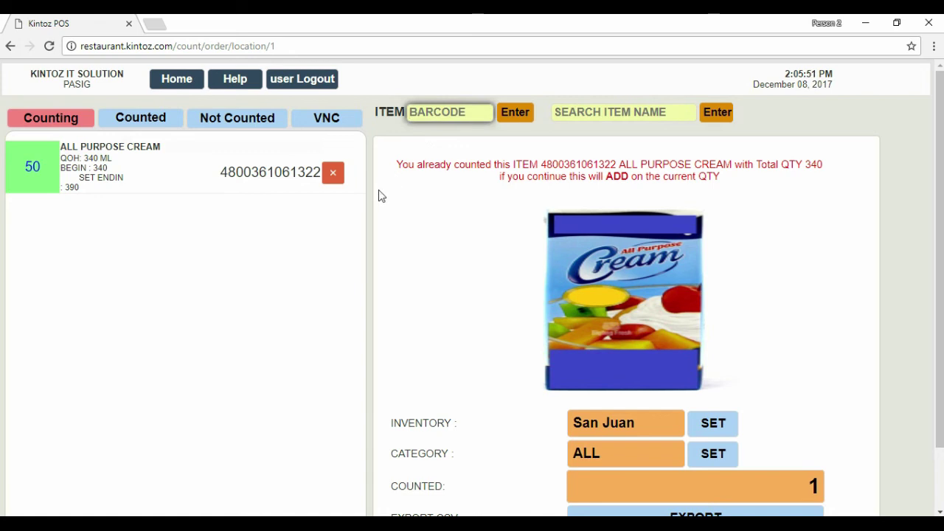
{"action": "type", "text": "-1"}
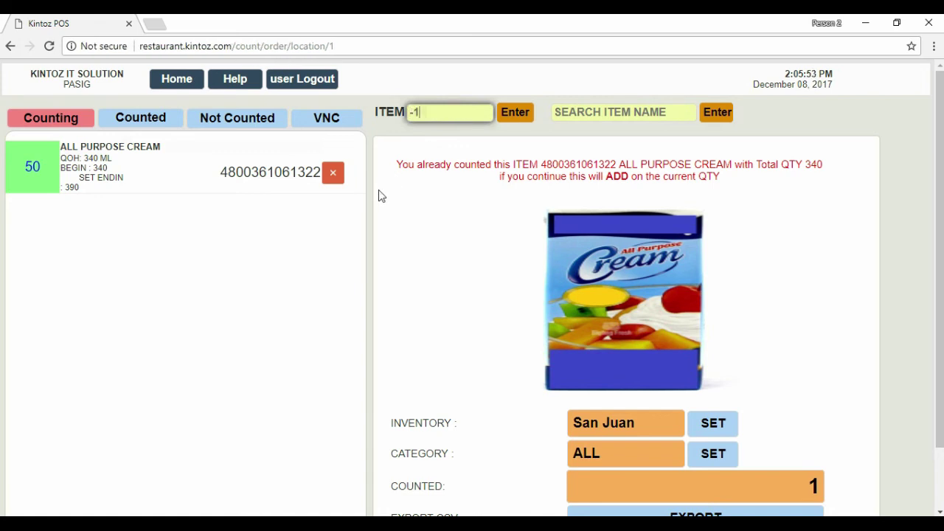
{"action": "type", "text": "0*4801981107971"}
{"action": "key", "text": "Return"}
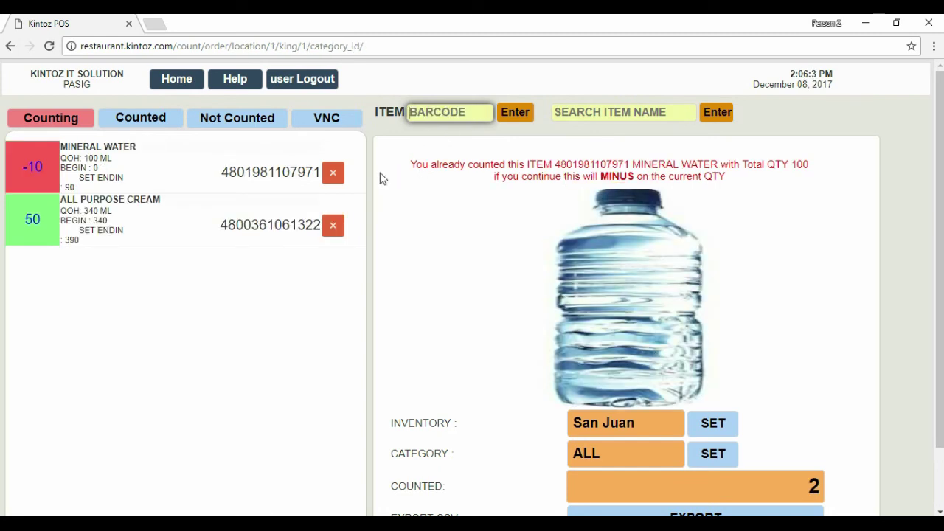
{"action": "scroll", "coordinate": [862, 150], "scroll_direction": "down", "scroll_amount": 1}
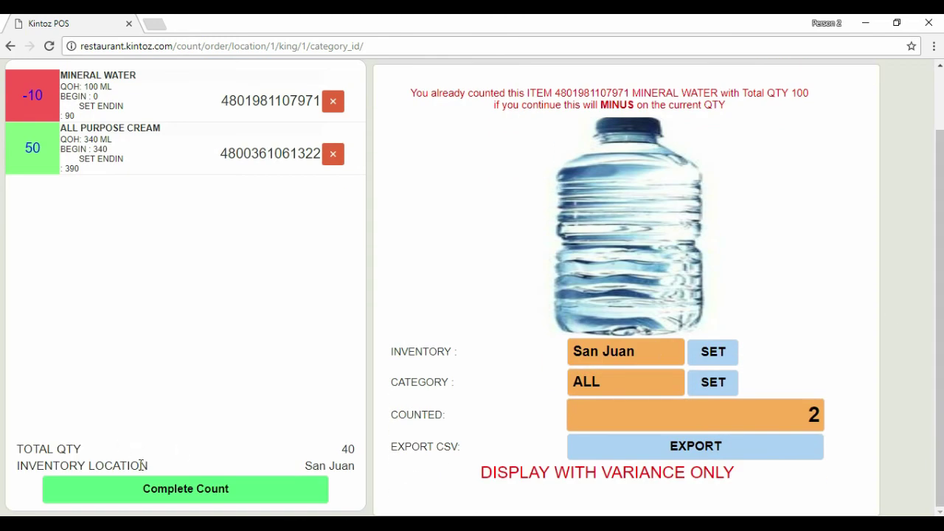
{"action": "left_click", "coordinate": [177, 499]}
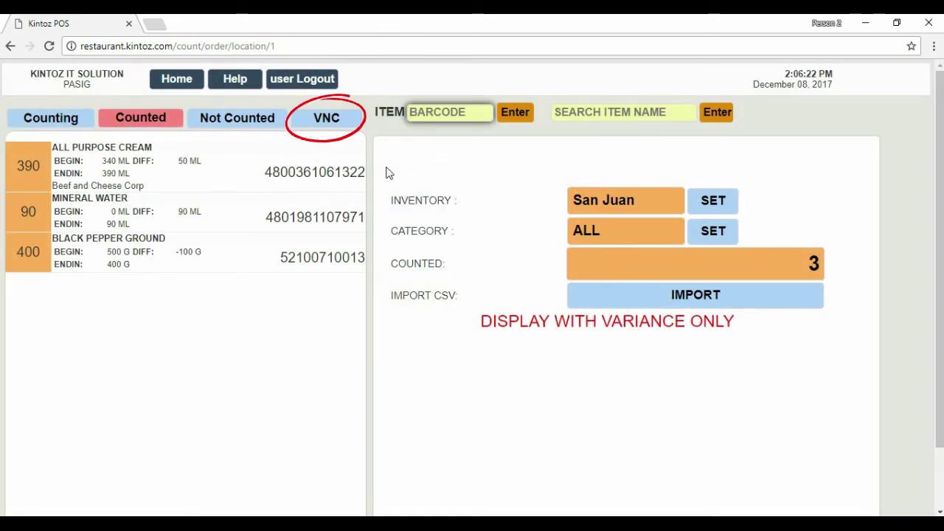
Review the VNC variance totals and open the Stock Adjustment History report.
{"action": "left_click", "coordinate": [327, 118]}
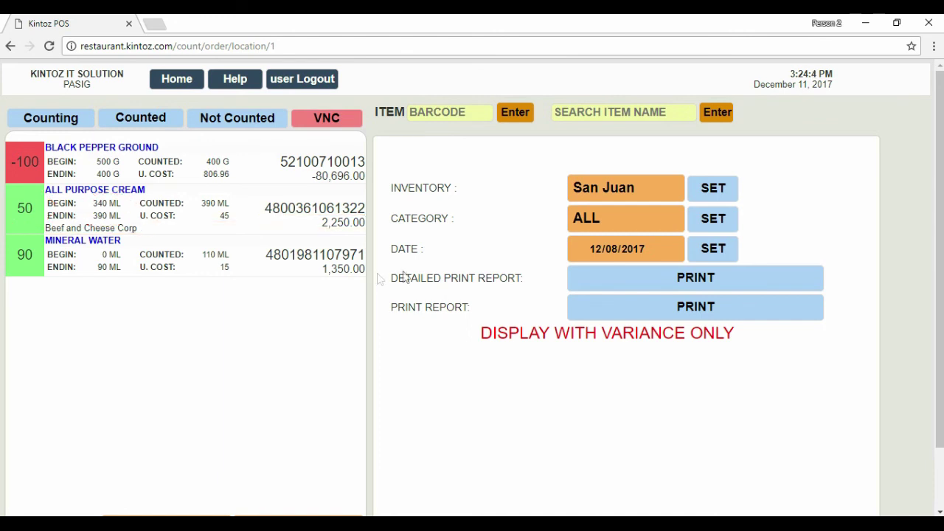
{"action": "scroll", "coordinate": [940, 258], "scroll_direction": "down", "scroll_amount": 1}
{"action": "scroll", "coordinate": [473, 288], "scroll_direction": "down", "scroll_amount": 2}
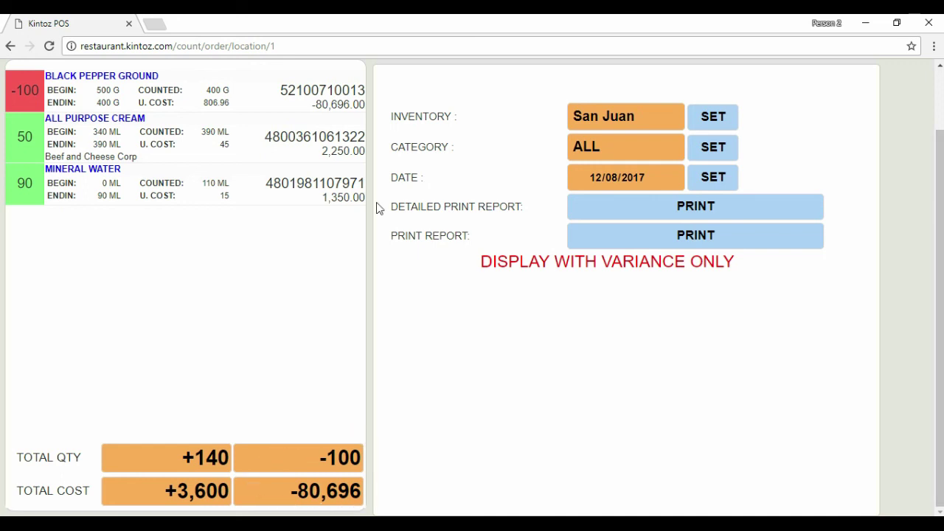
{"action": "left_click", "coordinate": [638, 212]}
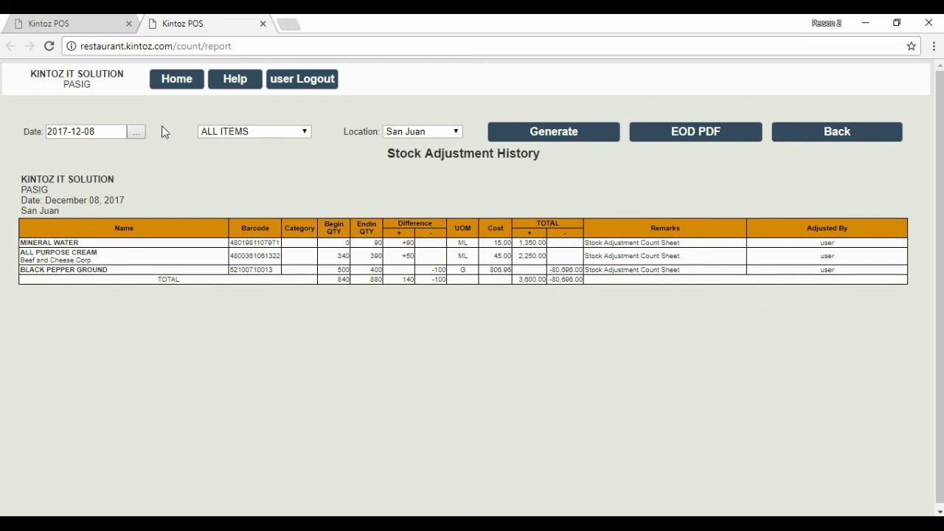
{"action": "left_click", "coordinate": [253, 132]}
{"action": "left_click", "coordinate": [299, 133]}
{"action": "key", "text": "ctrl+w"}
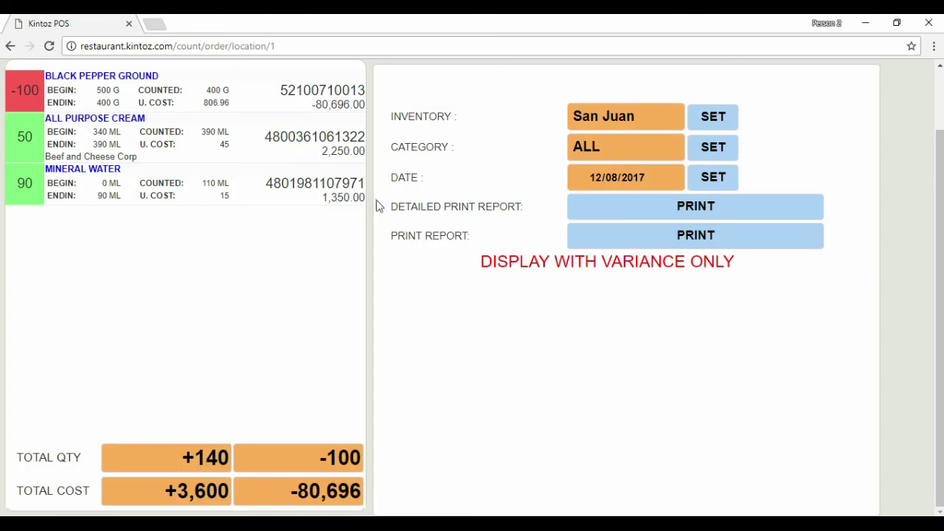
{"action": "left_click", "coordinate": [680, 240]}
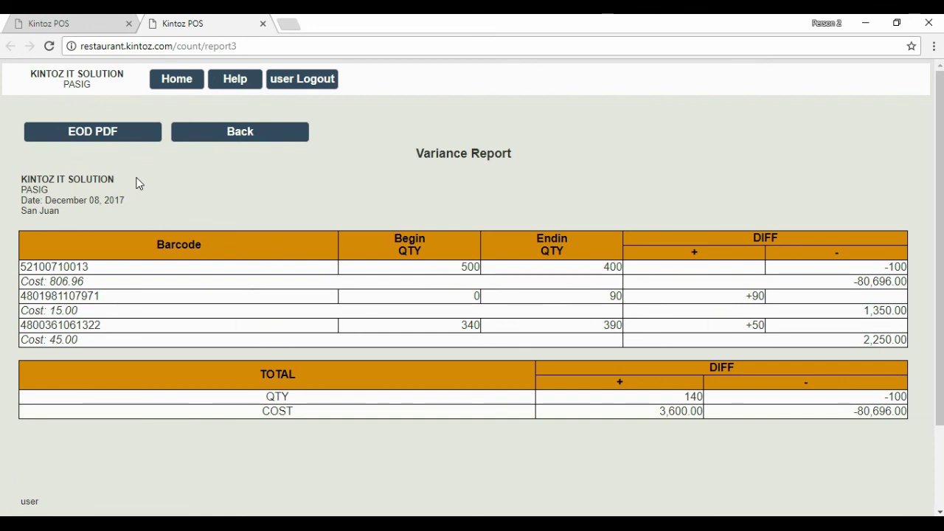
{"action": "left_click", "coordinate": [228, 143]}
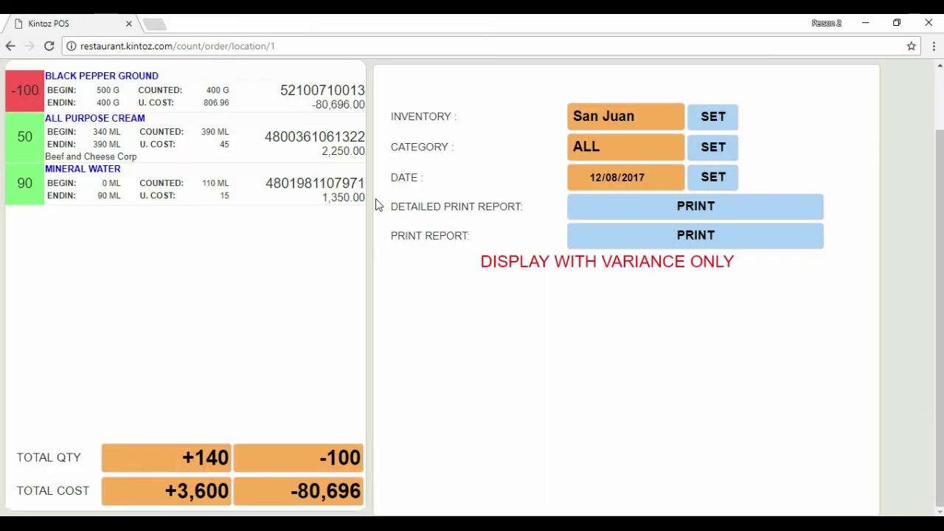